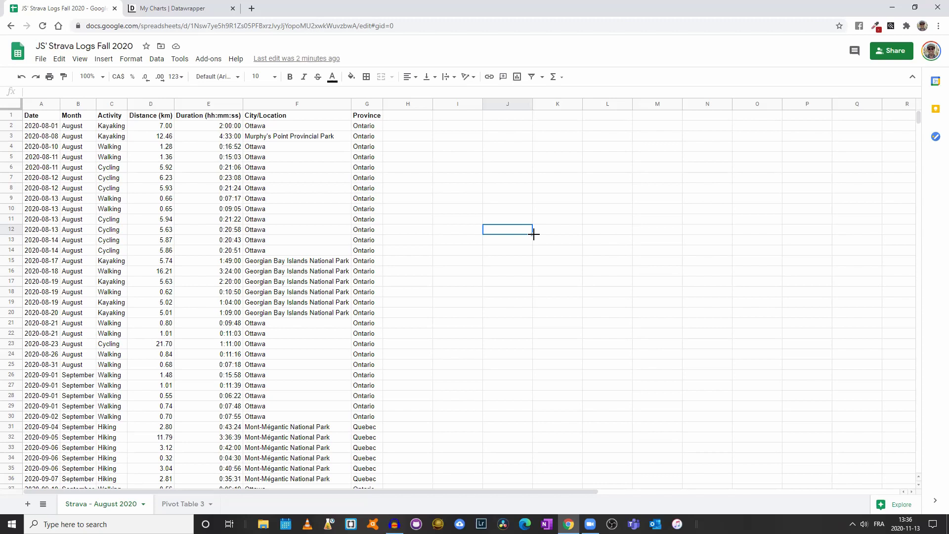
- Look through the activity log's Month column, then open the Pivot Table 3 sheet
left_click(78, 104)
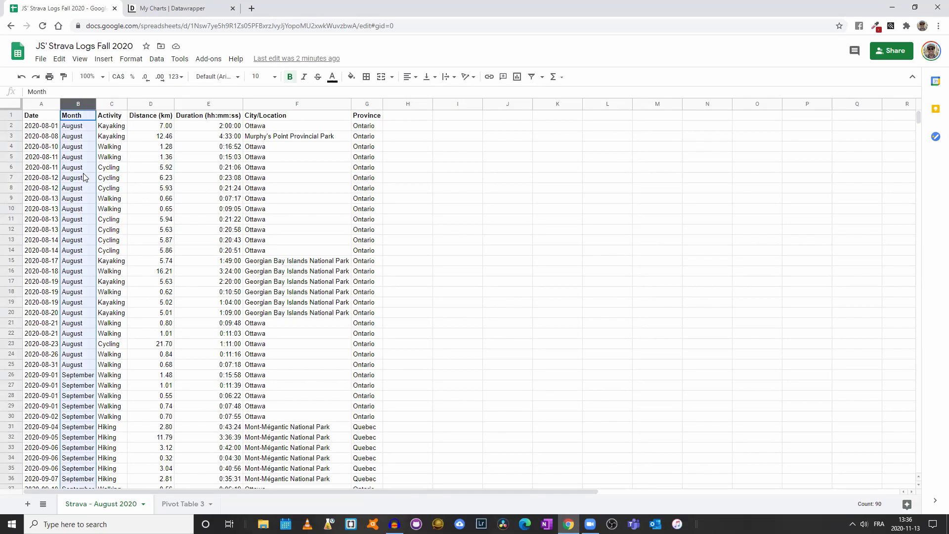
scroll(82, 279, "down", 4)
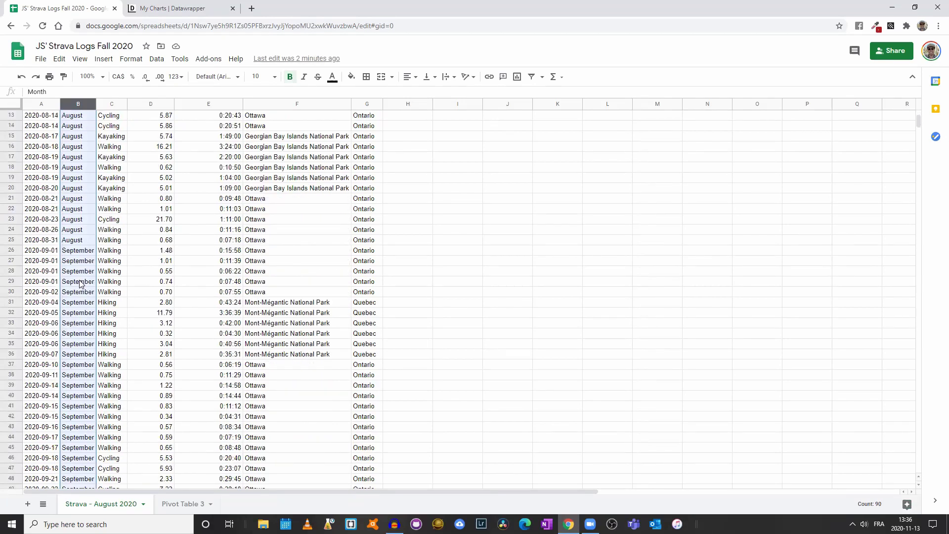
scroll(74, 272, "down", 3)
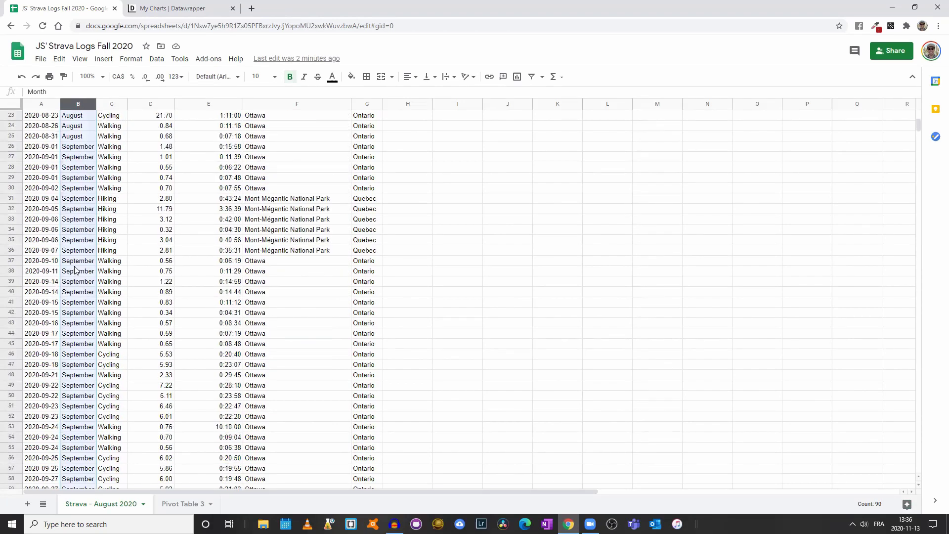
scroll(75, 269, "down", 10)
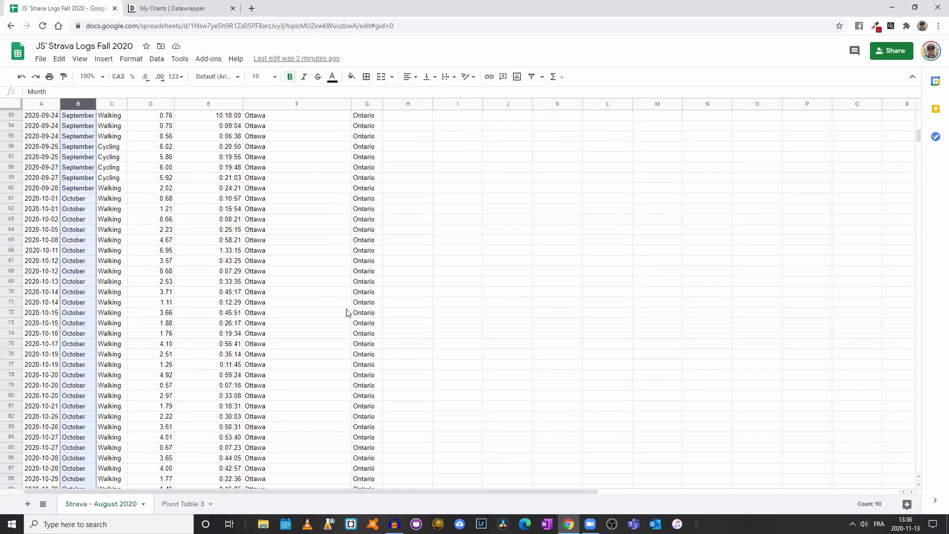
left_click(370, 303)
scroll(366, 306, "down", 6)
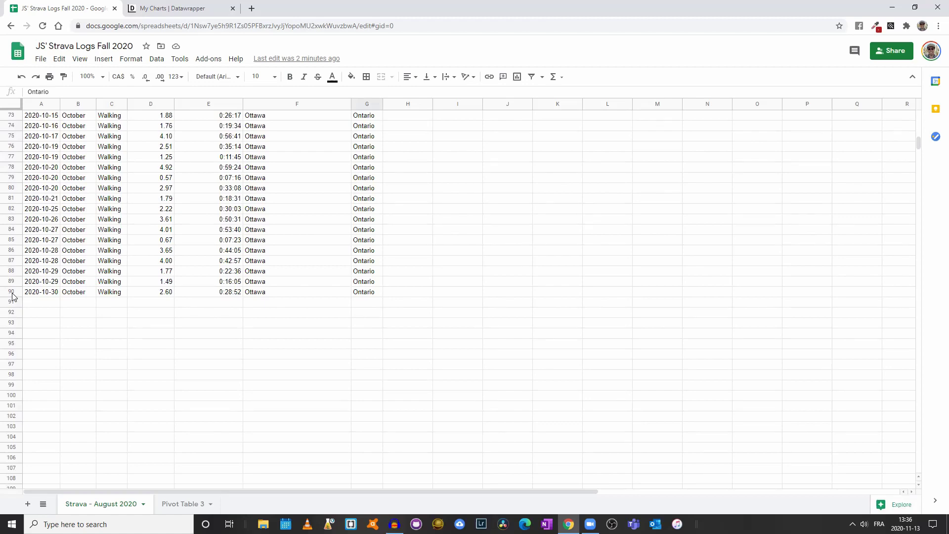
scroll(13, 297, "up", 20)
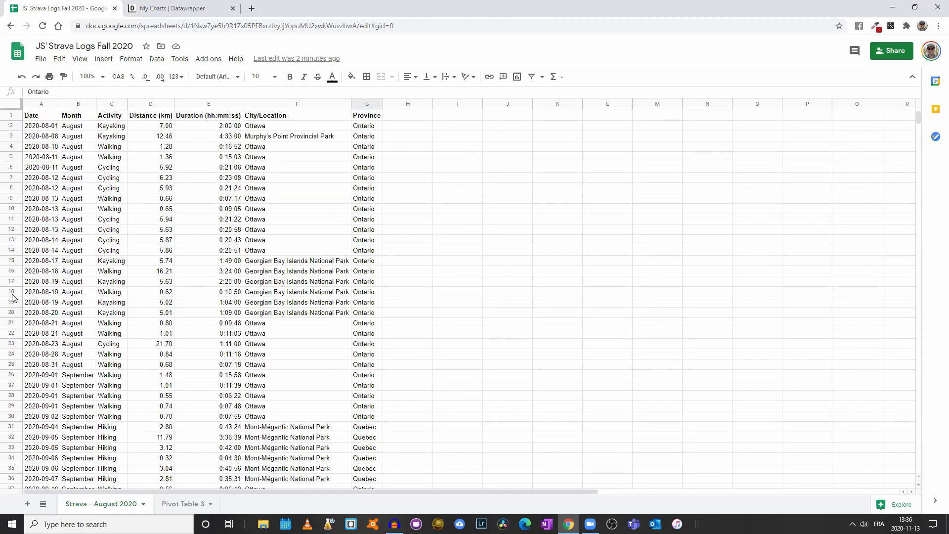
left_click(68, 146)
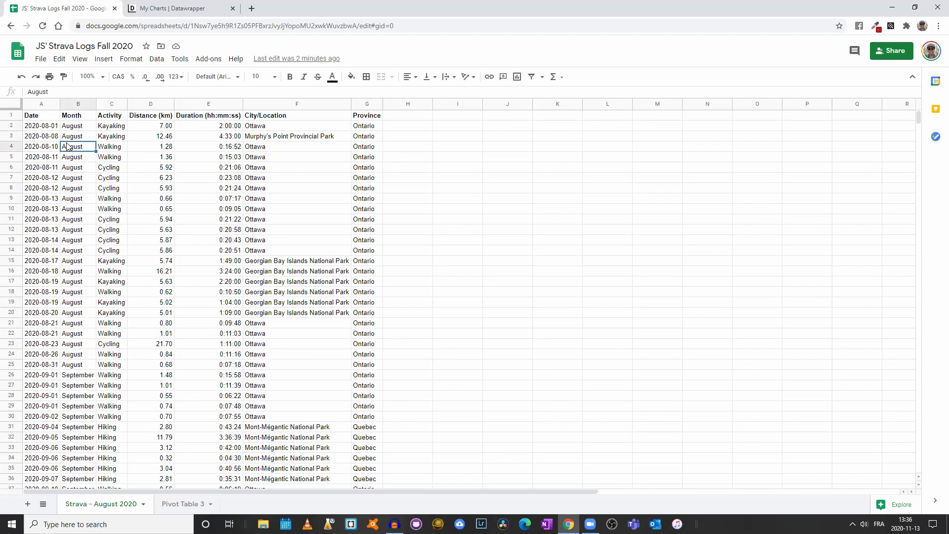
left_click(180, 506)
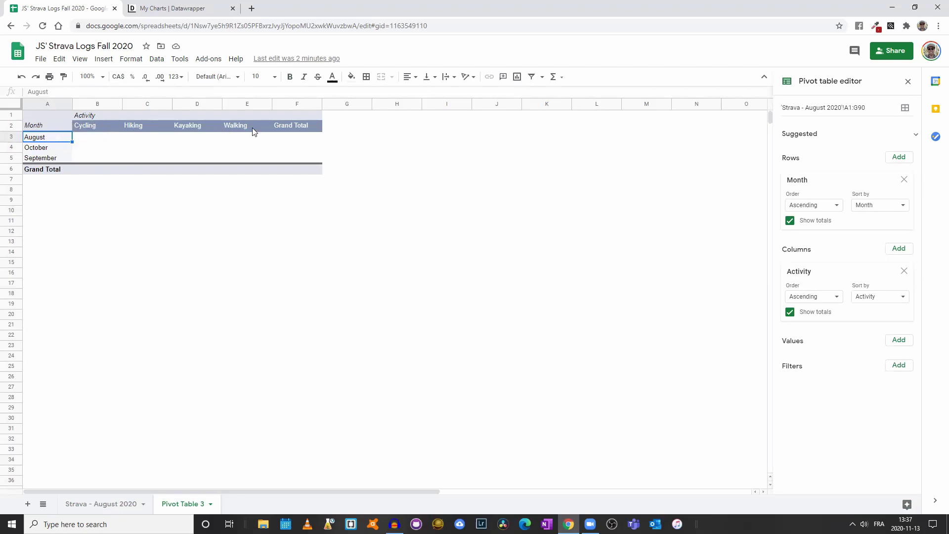
- Replace the pivot's Duration values with SUM of Distance (km), then return to Strava - August 2020
left_click(900, 341)
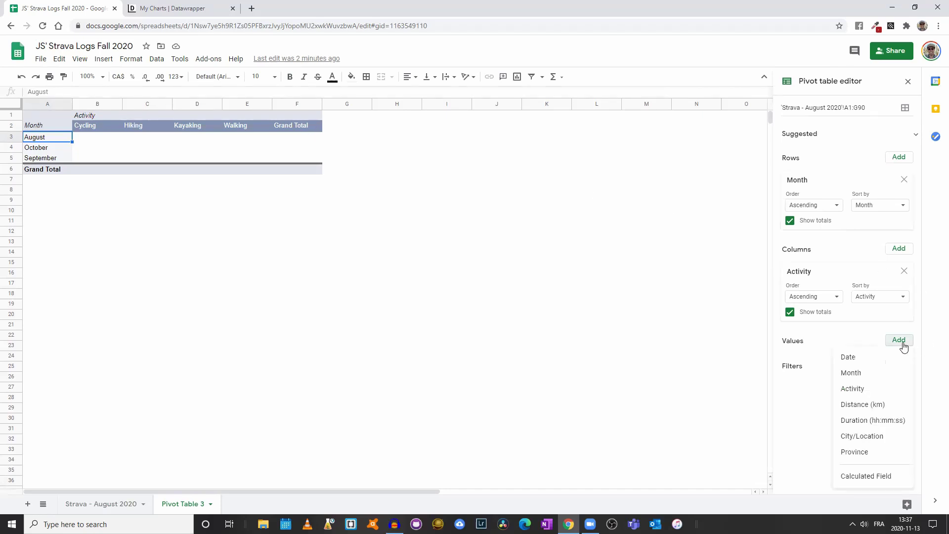
left_click(885, 423)
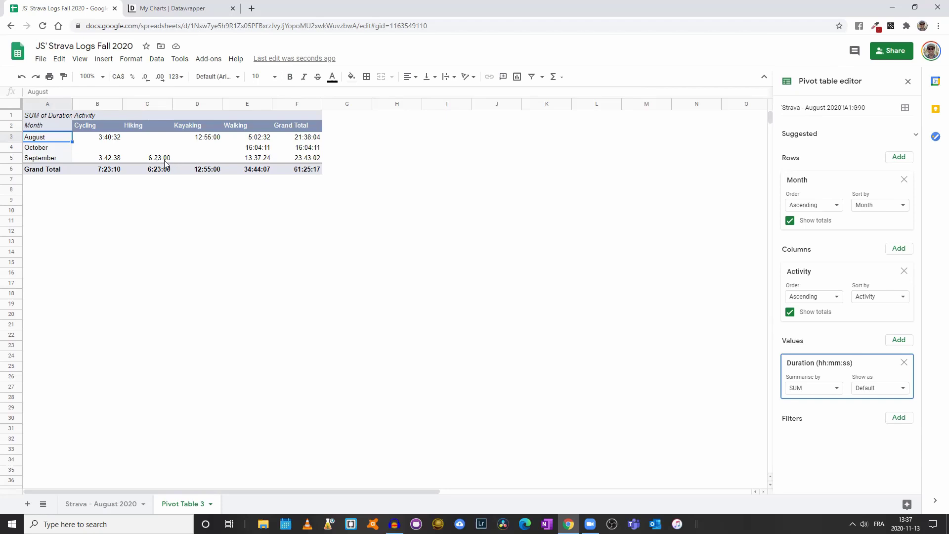
left_click(903, 362)
left_click(898, 340)
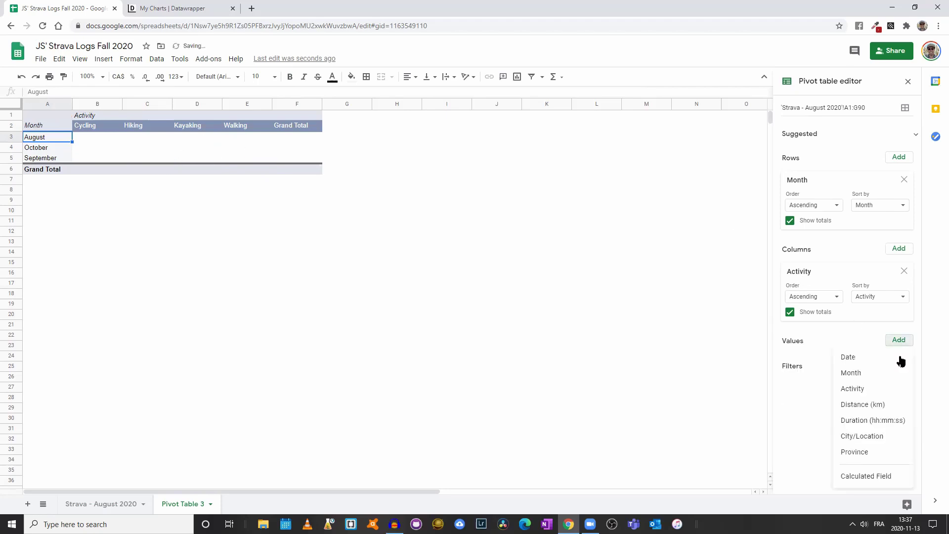
left_click(888, 404)
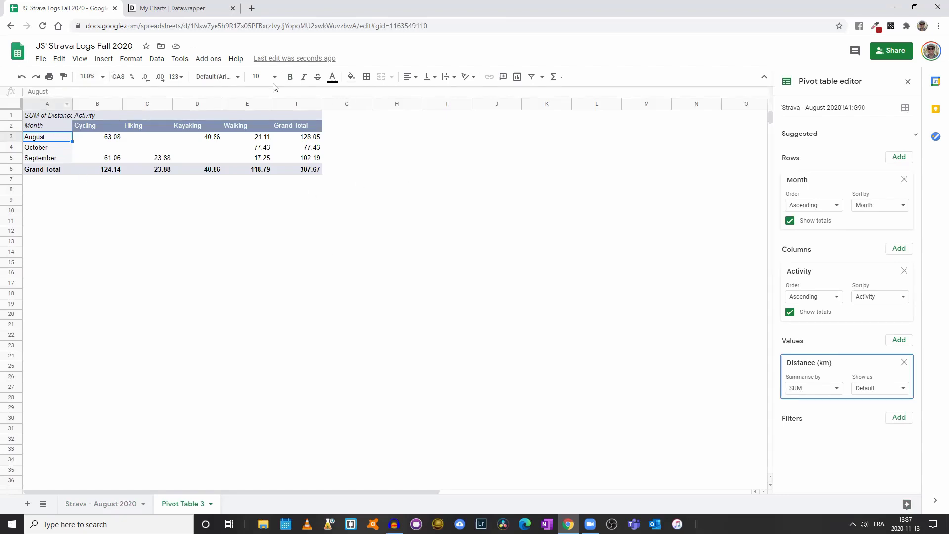
left_click(110, 505)
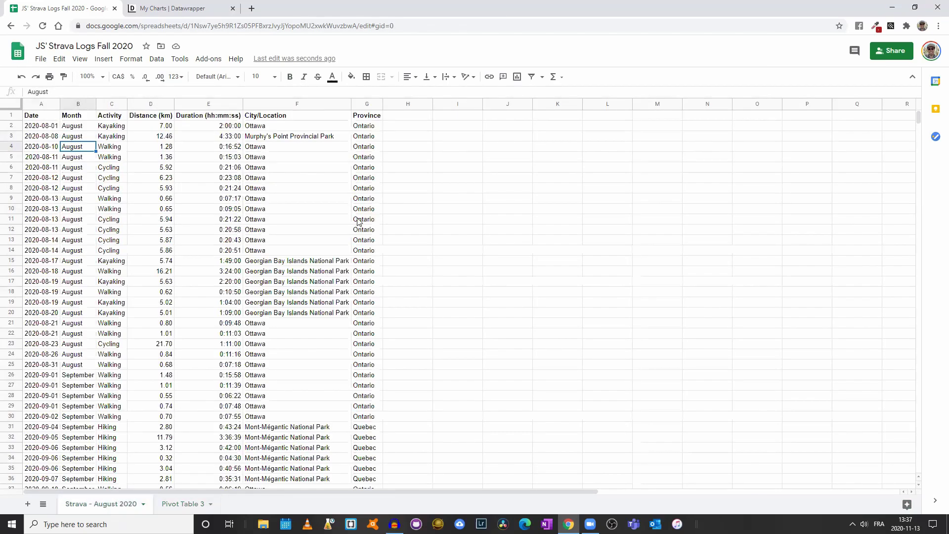
- Copy range A2:E5 of monthly distances per activity from the Pivot Table 3 sheet
left_click(187, 500)
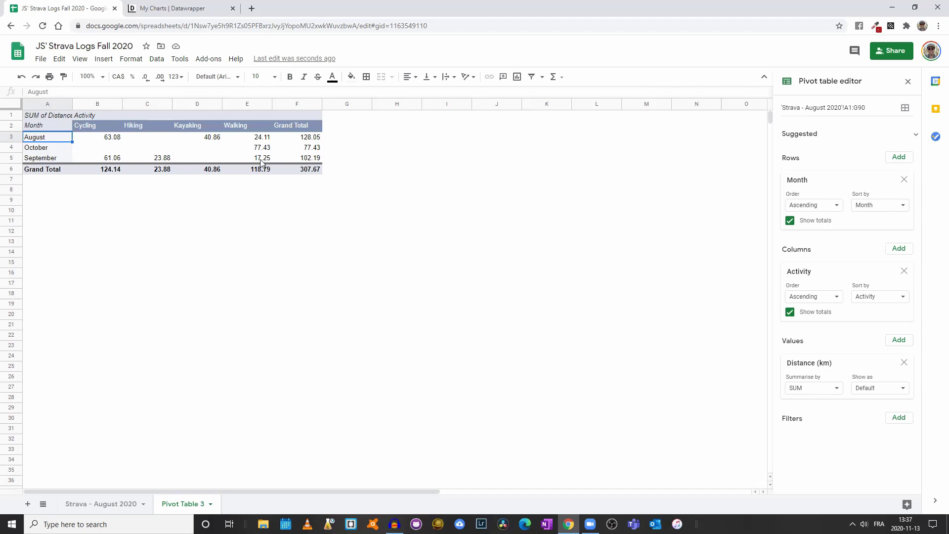
left_click_drag(261, 159, 48, 127)
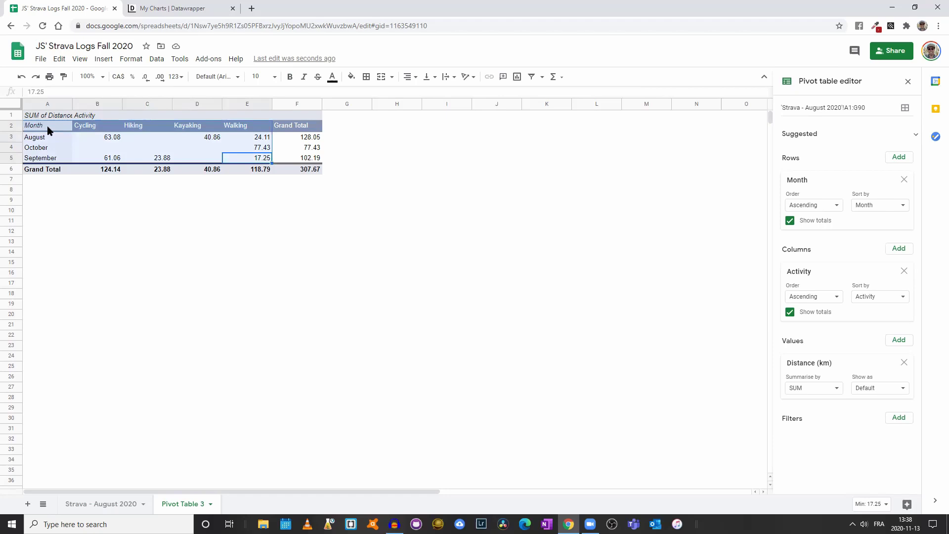
right_click(47, 127)
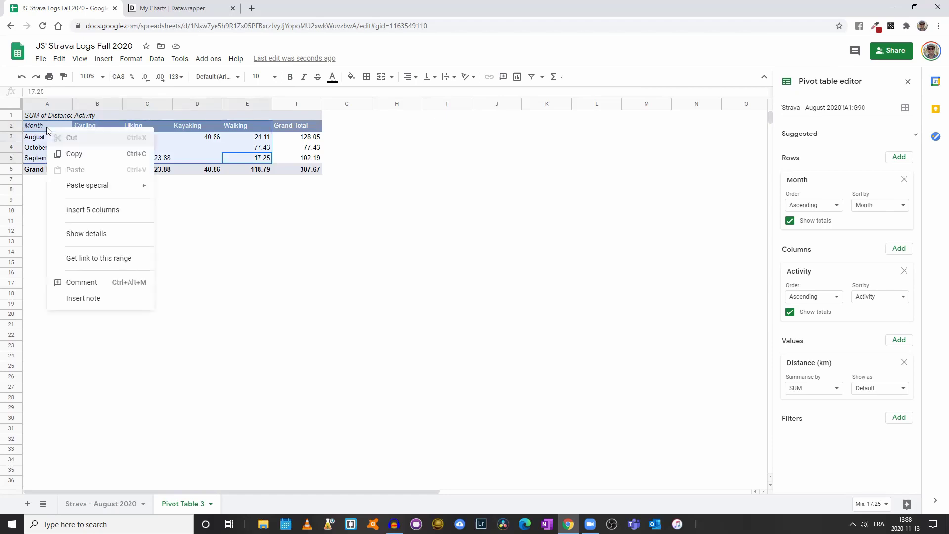
left_click(70, 153)
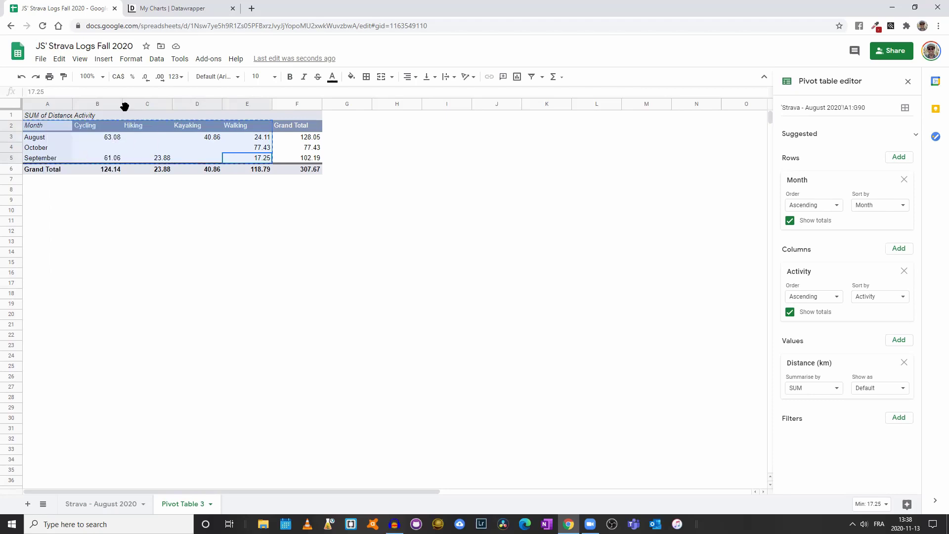
- Create a new Datawrapper chart from the pasted distance table and proceed to Check & Describe
left_click(162, 8)
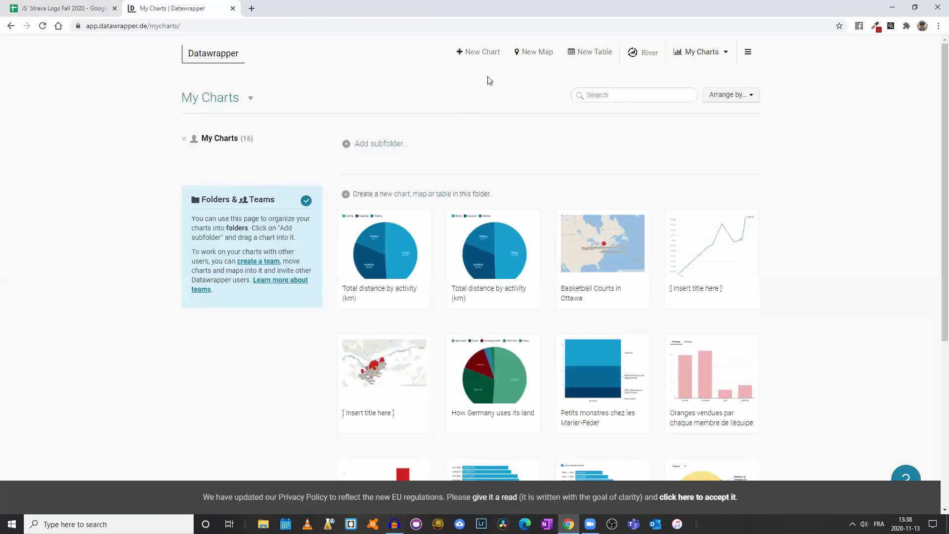
left_click(480, 58)
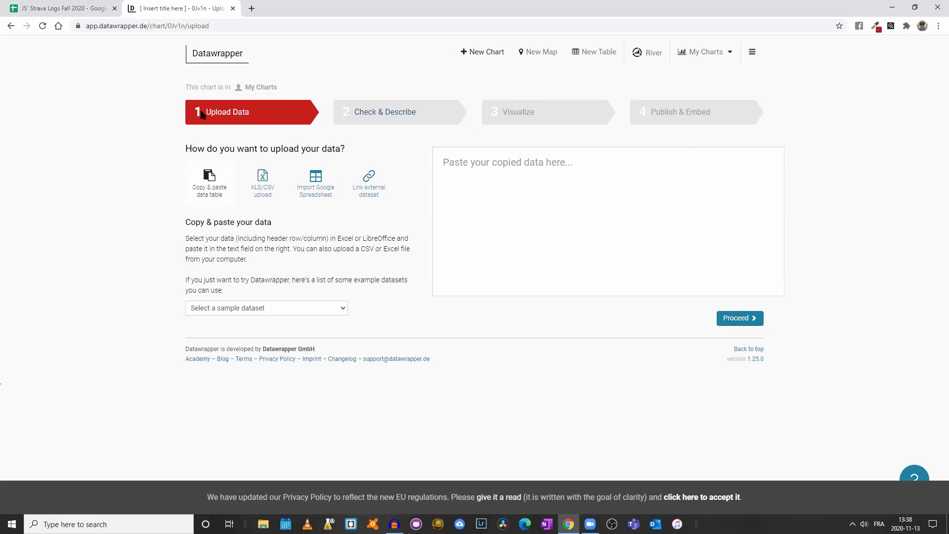
right_click(451, 171)
left_click(482, 245)
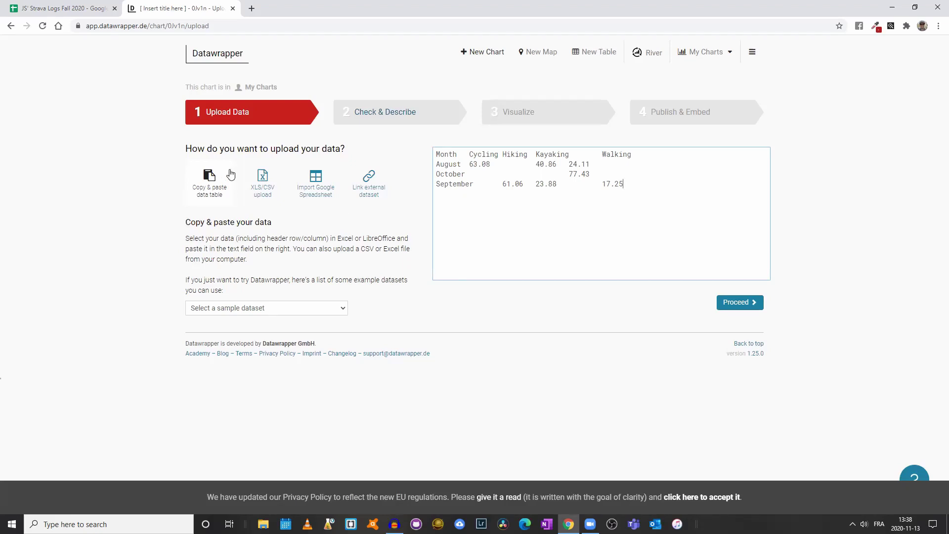
left_click(731, 306)
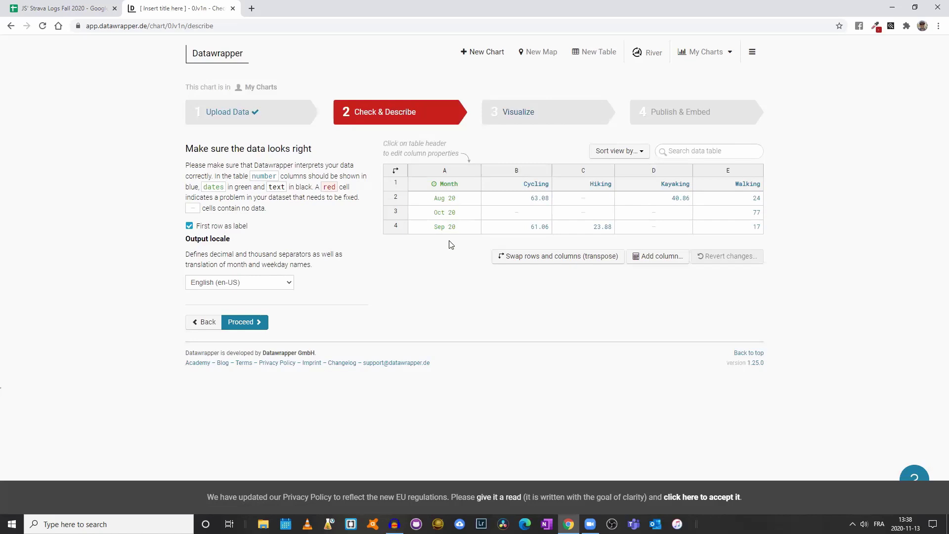
- Deselect the copied range in Sheets by selecting A3, then return to the Datawrapper chart
left_click(49, 8)
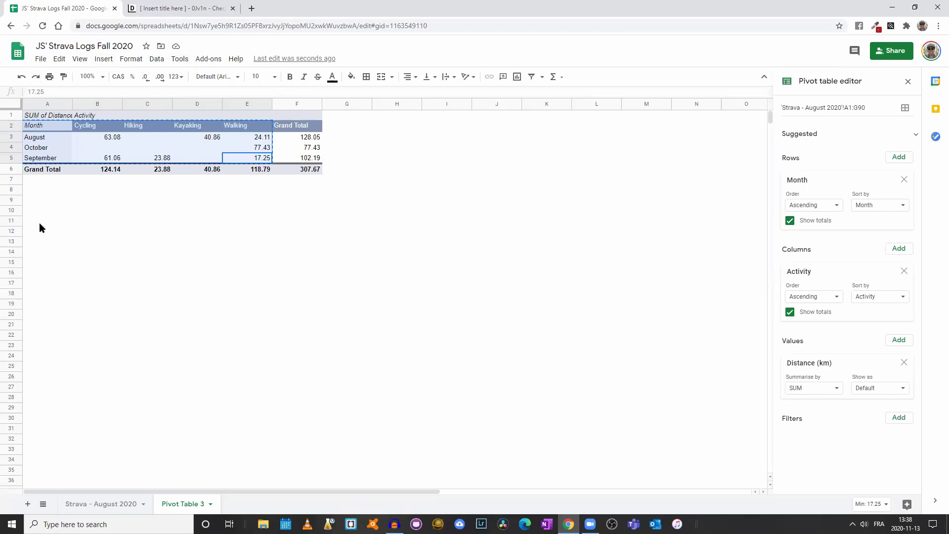
left_click(46, 136)
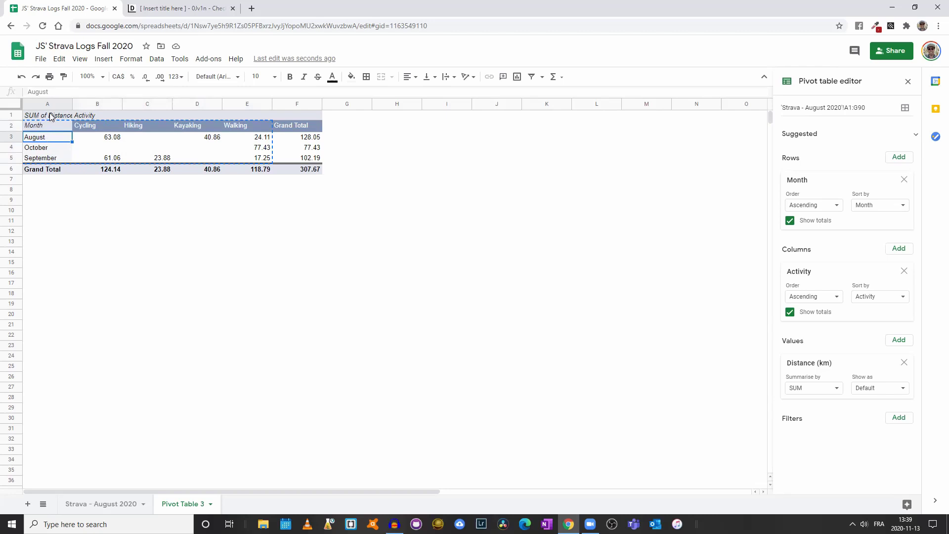
left_click(198, 6)
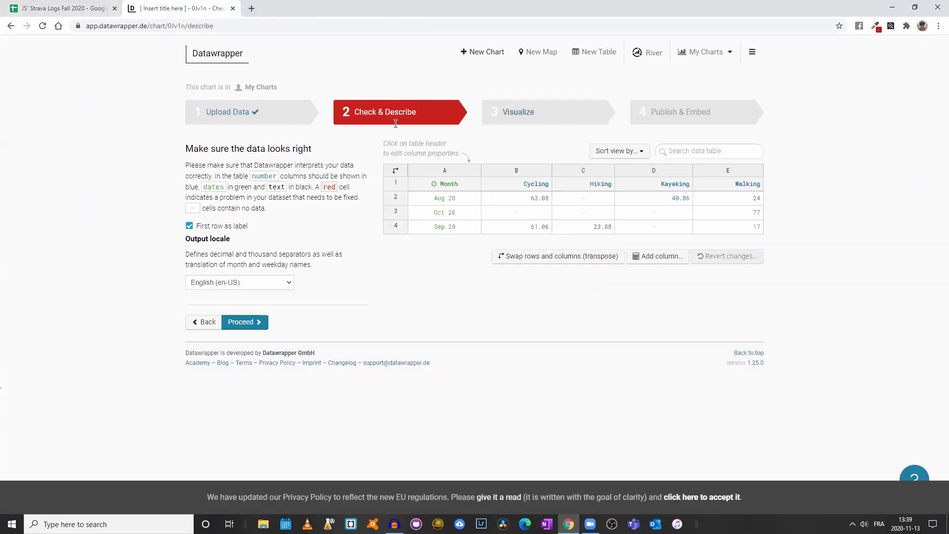
- Set the Month column's type to auto (date), after trying a Month sort and text type
left_click(444, 179)
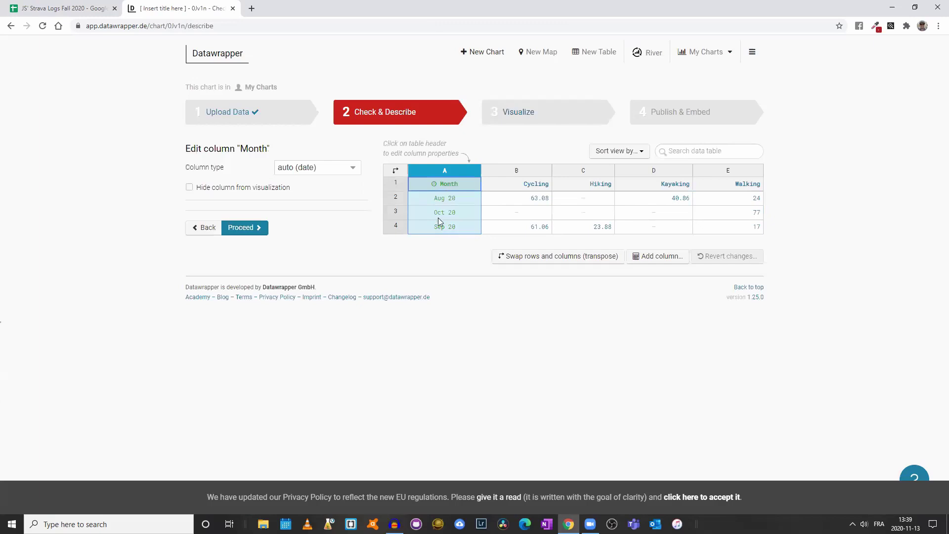
left_click(631, 156)
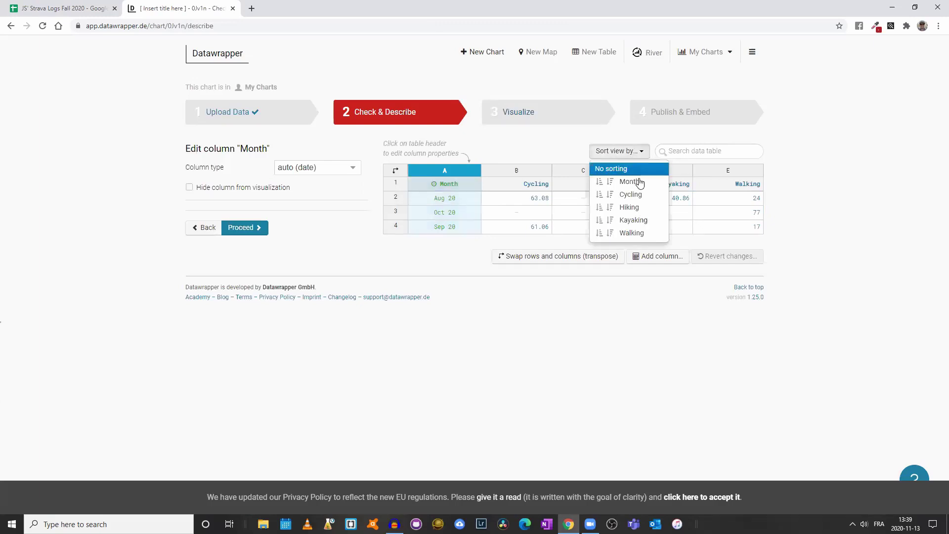
left_click(638, 185)
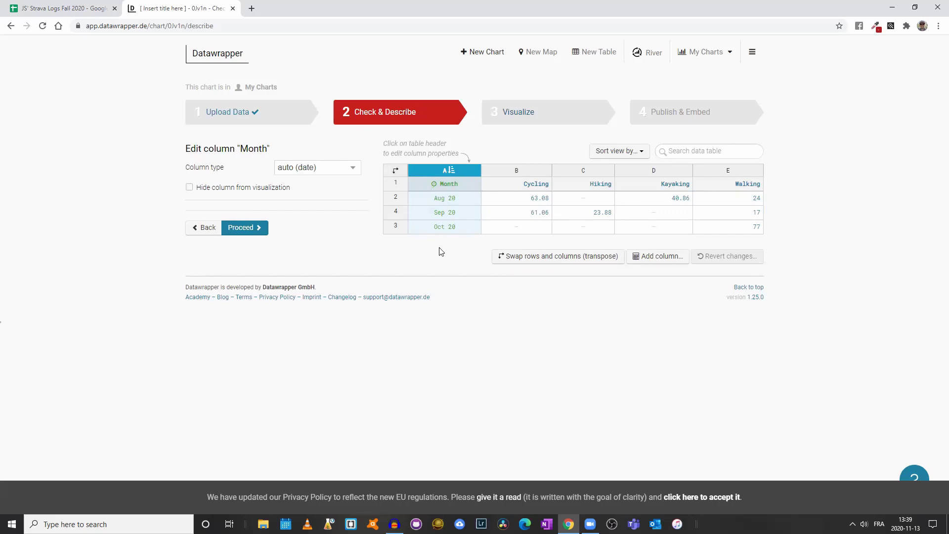
left_click(348, 168)
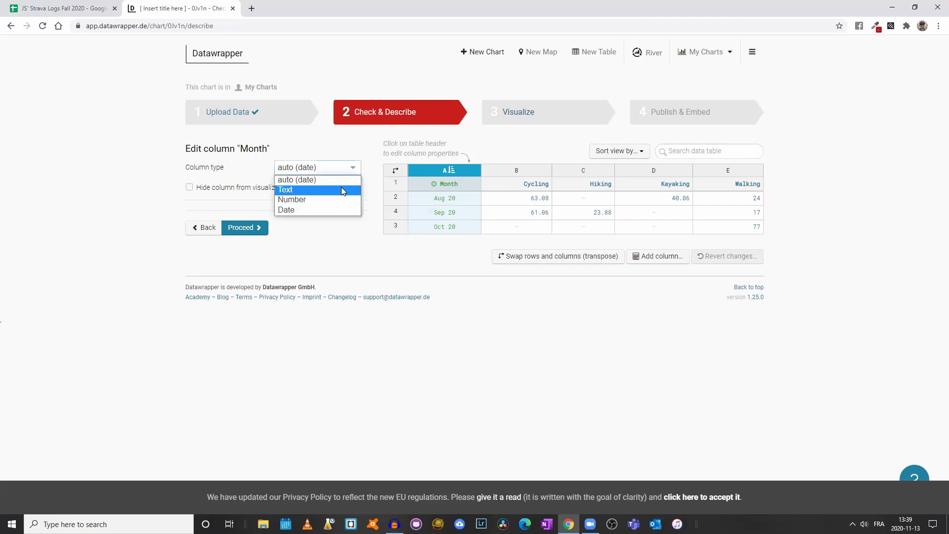
left_click(341, 187)
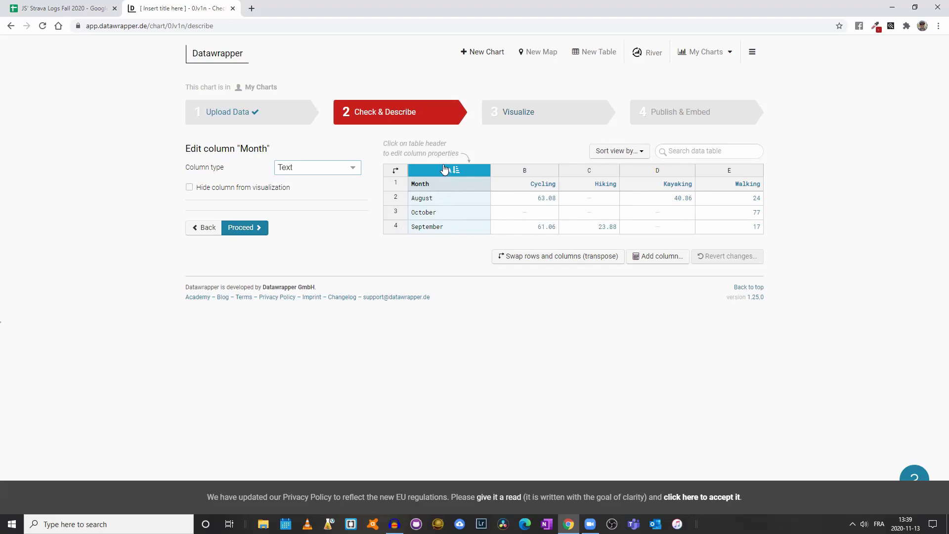
left_click(340, 171)
left_click(325, 181)
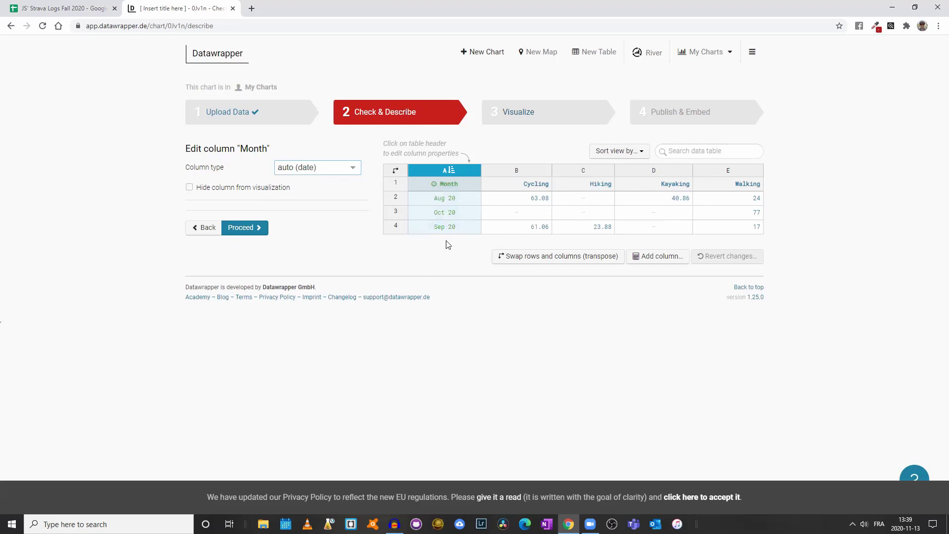
left_click(637, 151)
left_click(626, 181)
left_click(450, 217)
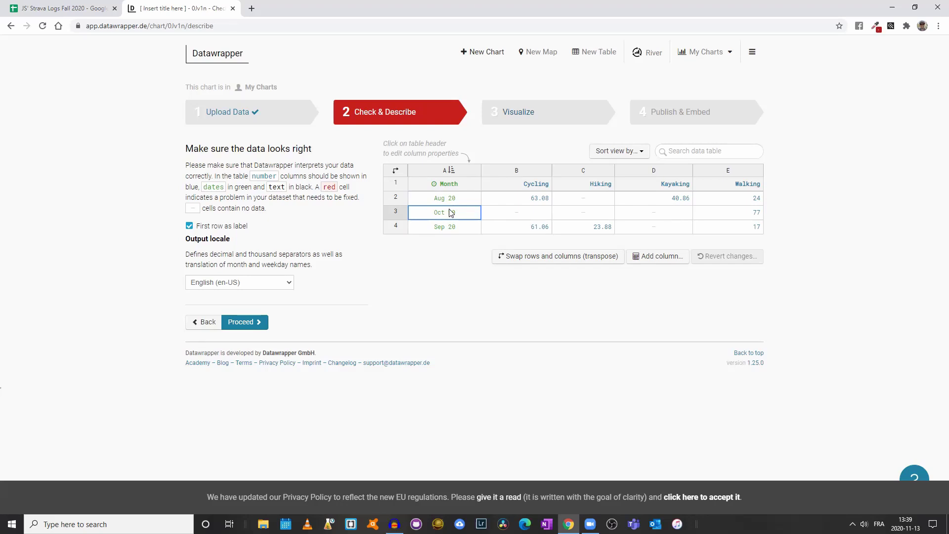
- Transpose the table, move the October column after September, then swap rows and columns back
left_click(540, 261)
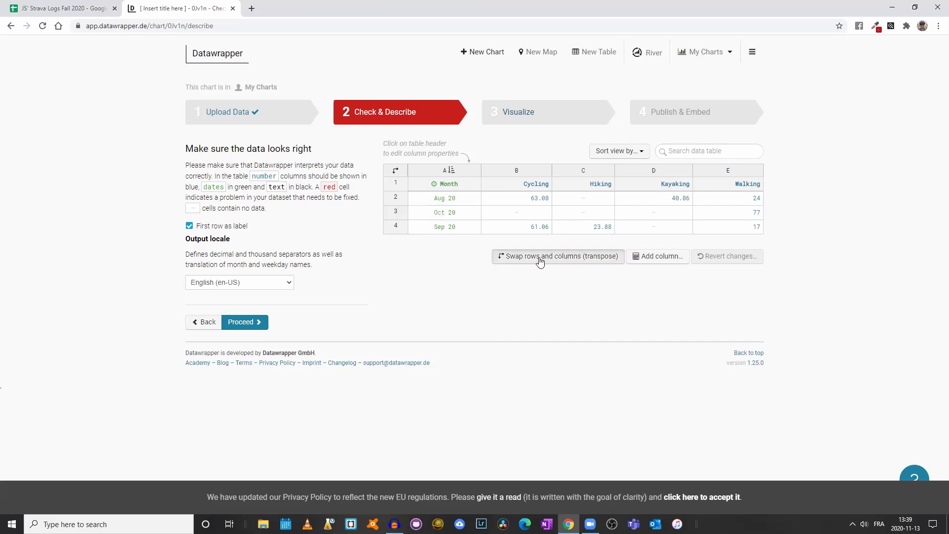
left_click(619, 178)
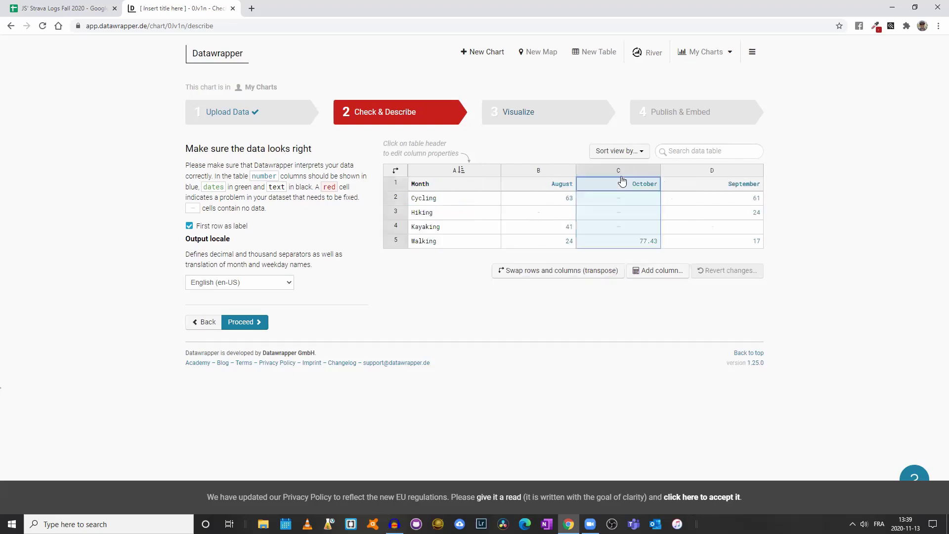
left_click(596, 176)
left_click(597, 175)
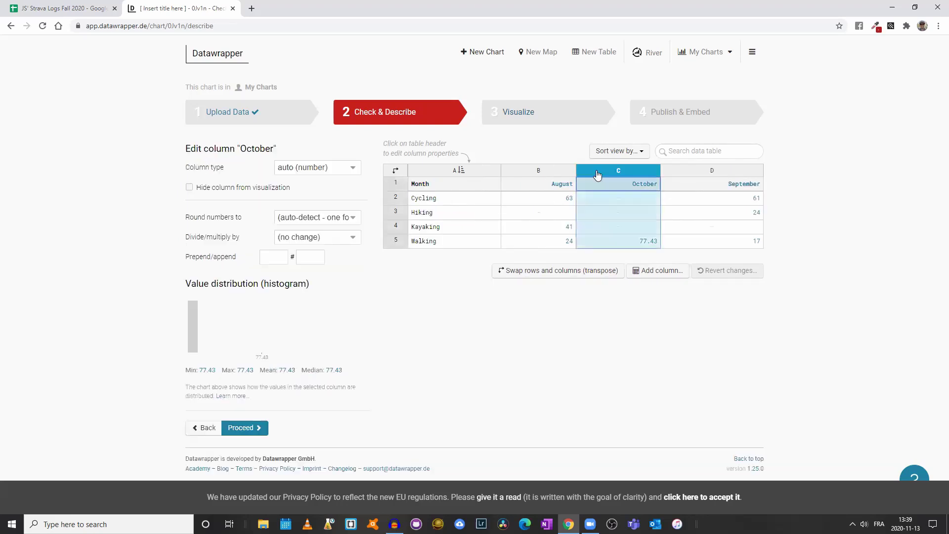
left_click_drag(746, 178, 747, 179)
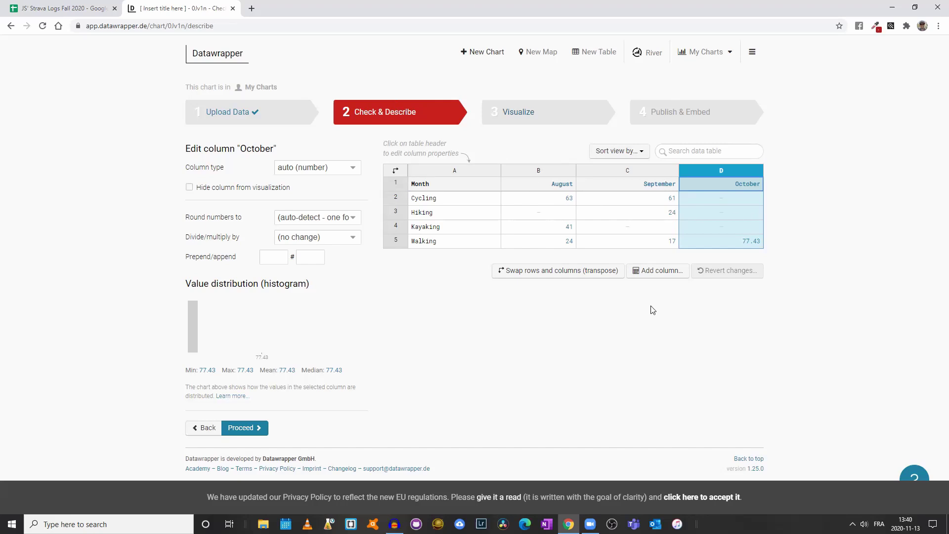
left_click(532, 277)
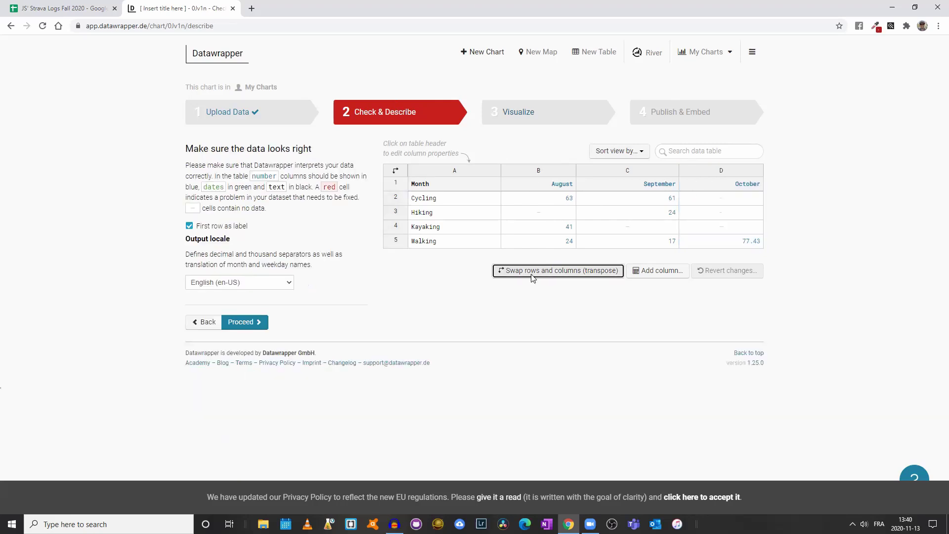
- Sort the table by the Month column and continue to the Visualize step
left_click(476, 170)
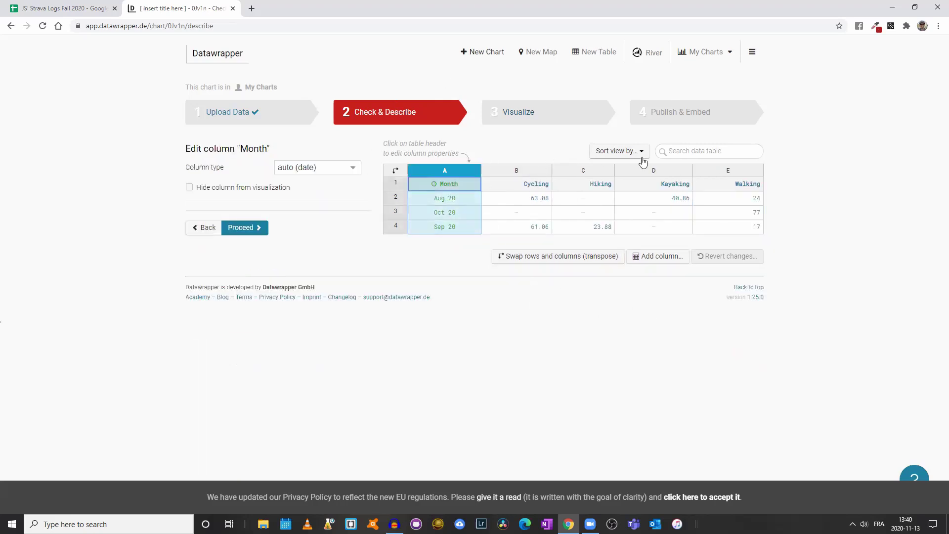
left_click(642, 157)
left_click(630, 184)
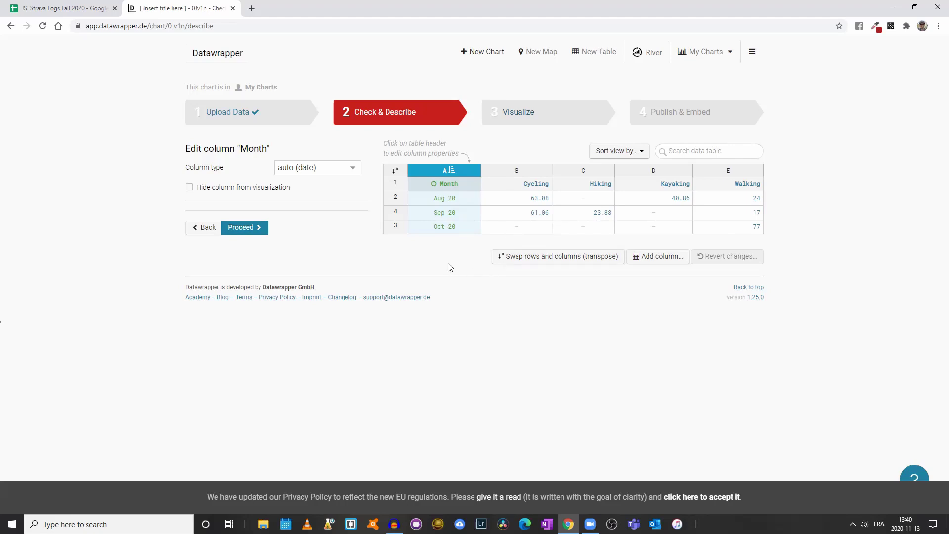
left_click(238, 233)
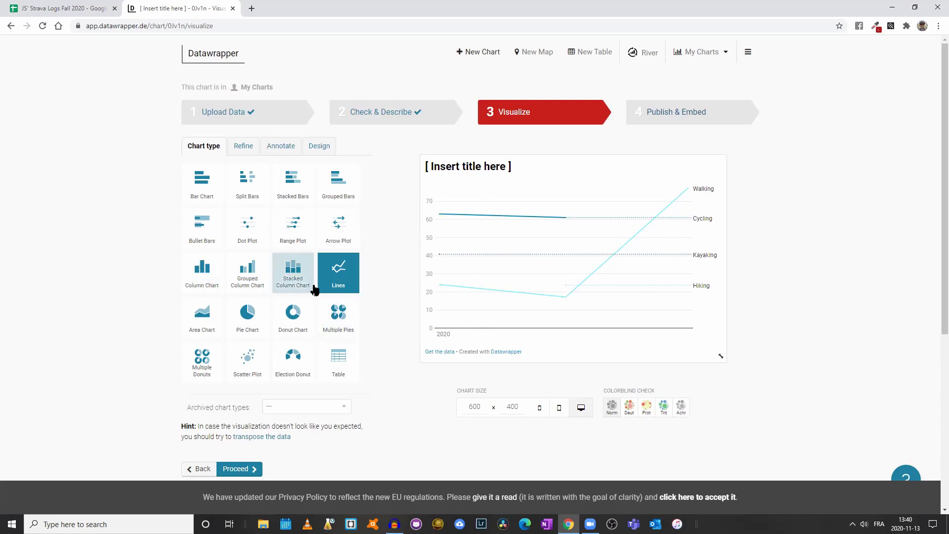
- Choose the Grouped Column Chart type, then return to Check & Describe
left_click(251, 275)
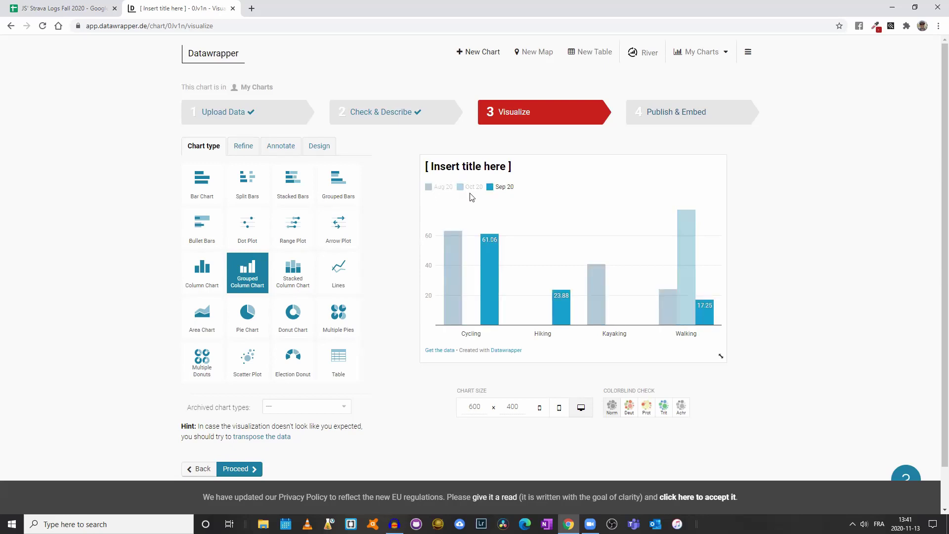
left_click(378, 114)
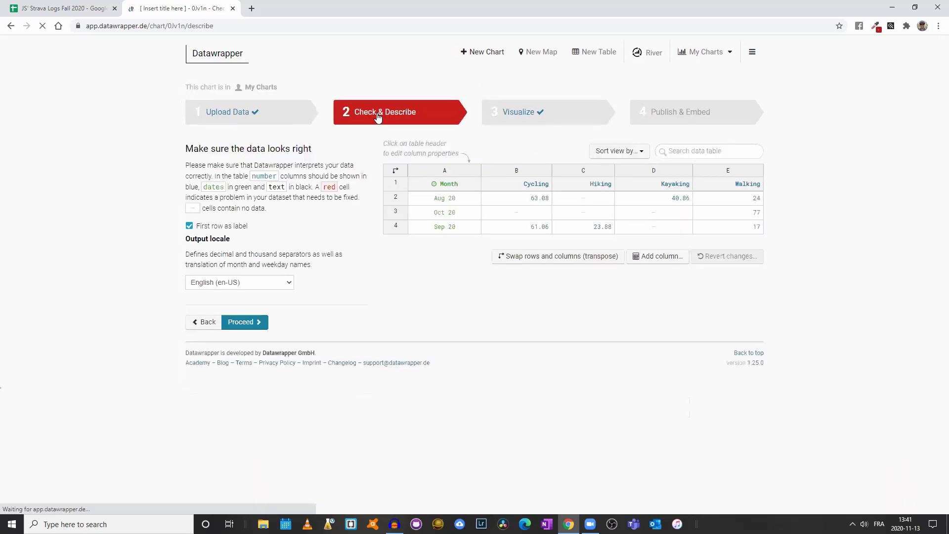
- Transpose the data so columns cluster by month, then go back to Visualize's chart types
left_click(563, 262)
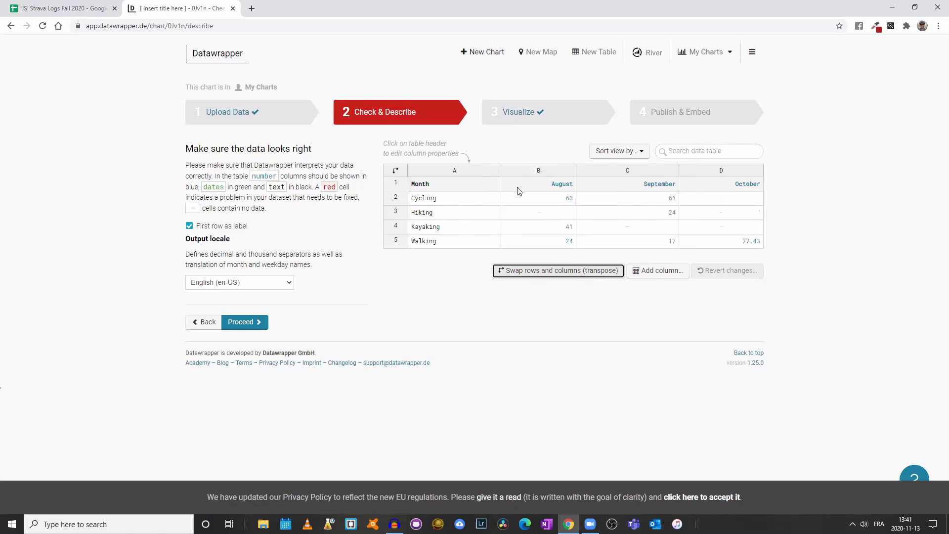
left_click(258, 324)
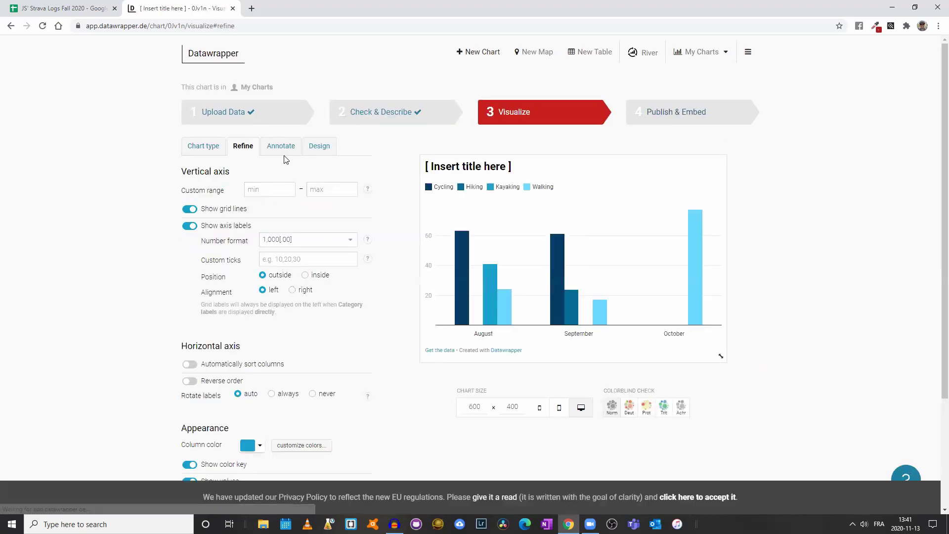
left_click(199, 150)
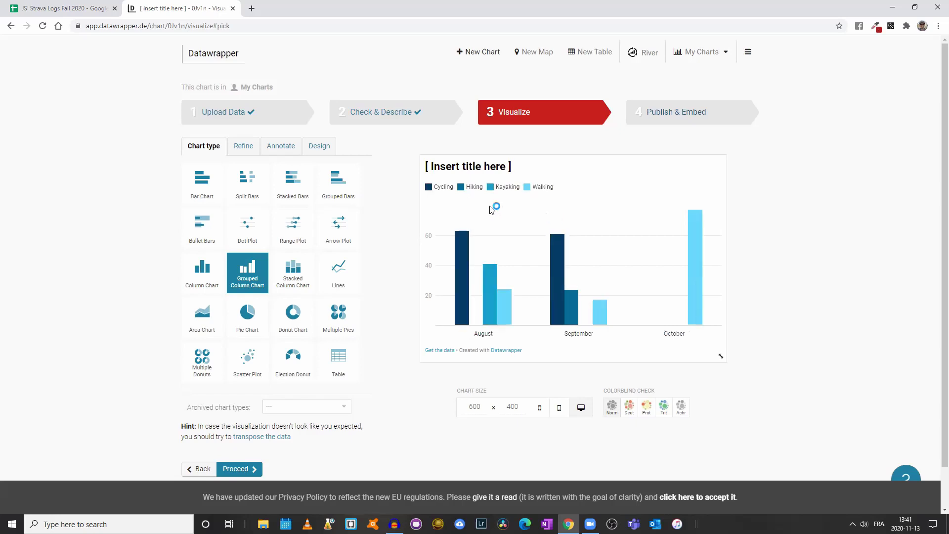
- Switch to a Stacked Column chart, stacking Walking, Kayaking, Hiking and Cycling for each month
left_click(296, 278)
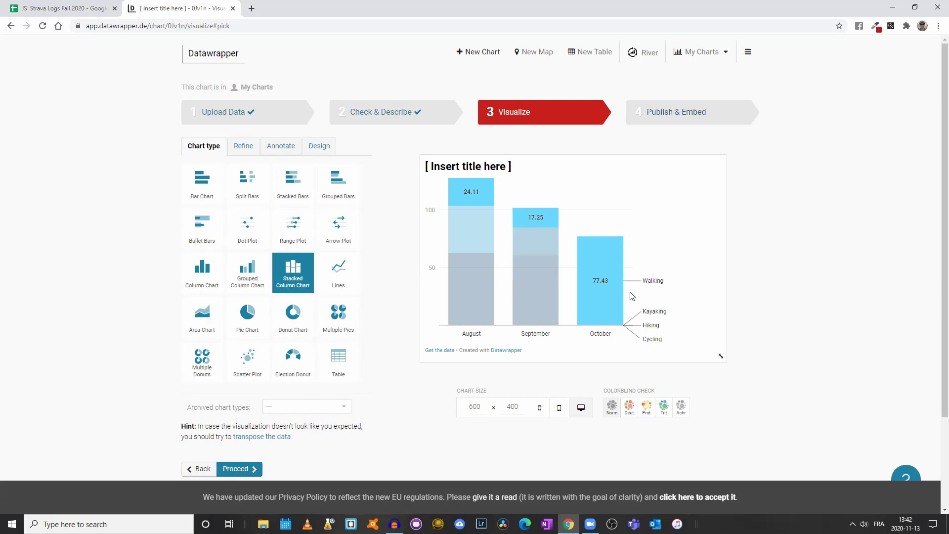
double_click(467, 333)
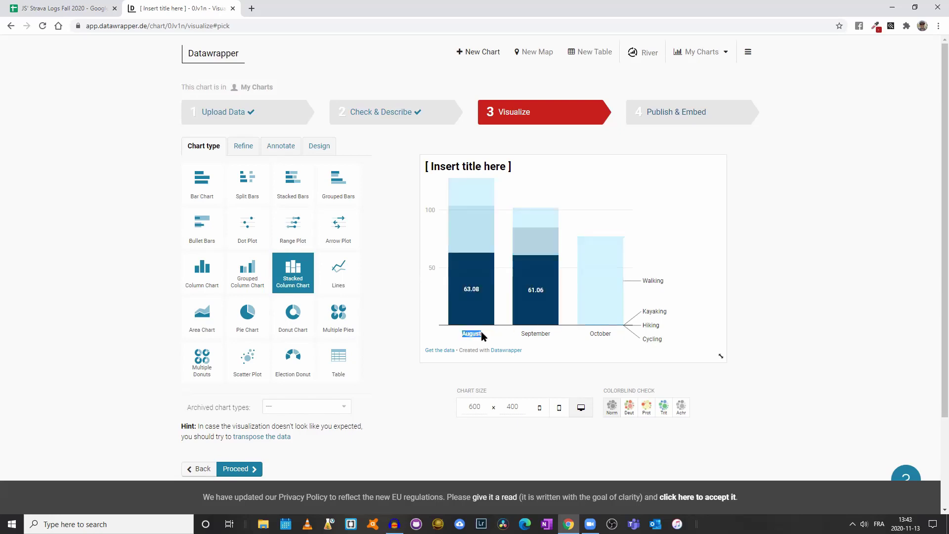
double_click(527, 333)
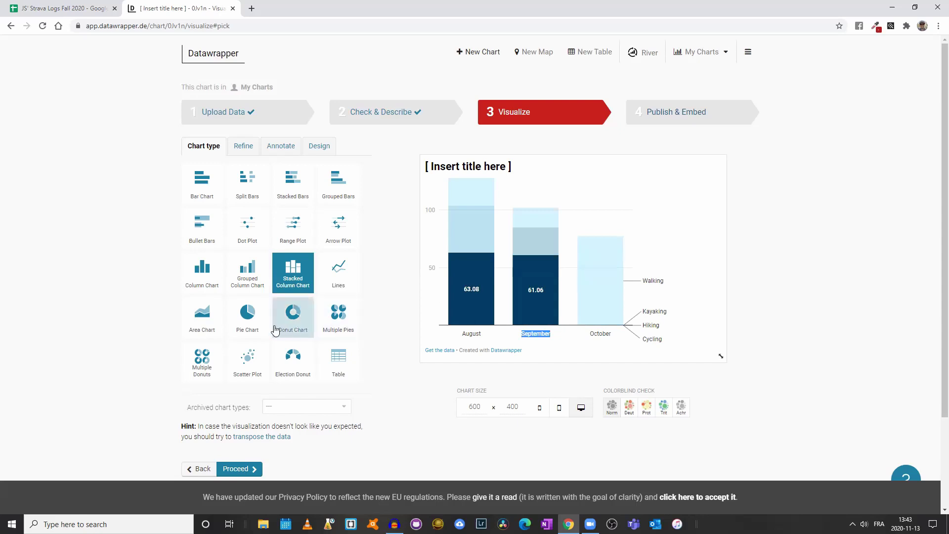
- Try Multiple Pies for August, September and October, then choose the plain Column Chart
left_click(251, 323)
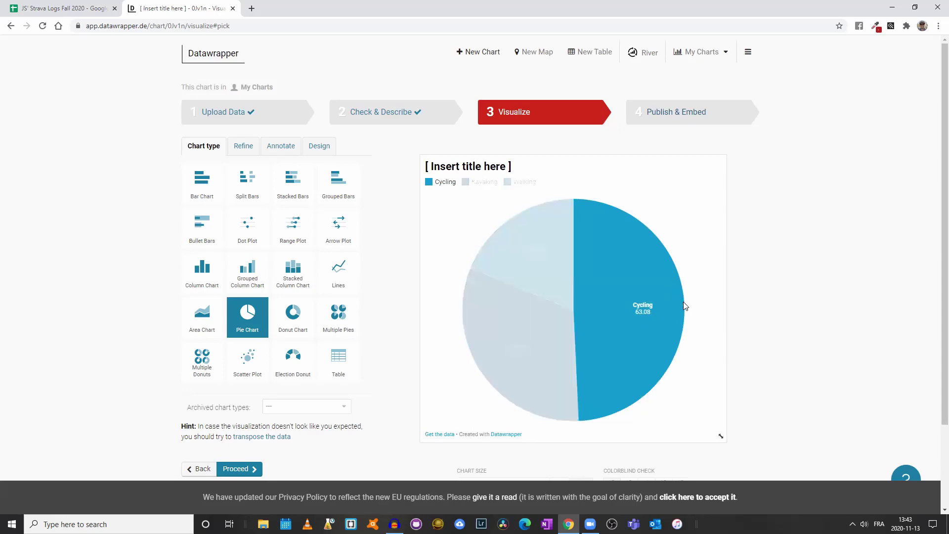
scroll(685, 307, "down", 1)
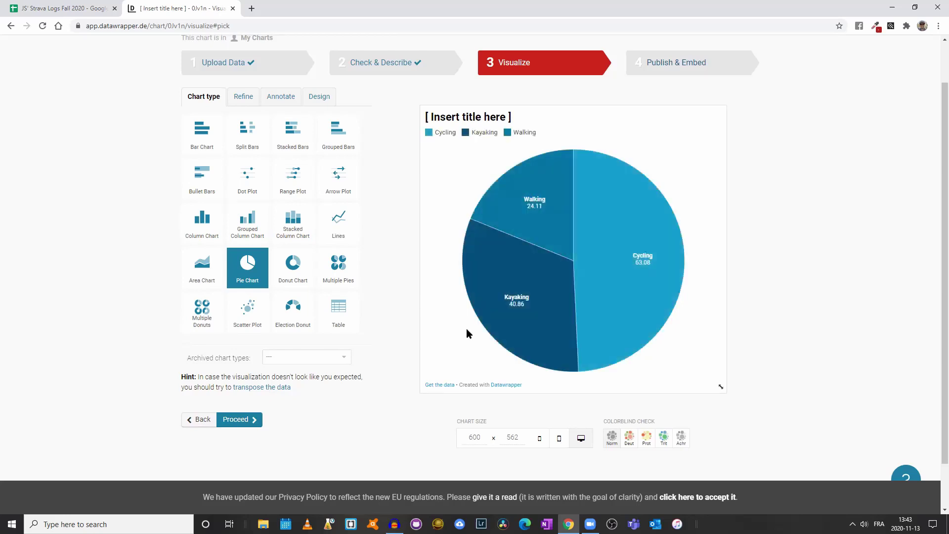
left_click(340, 273)
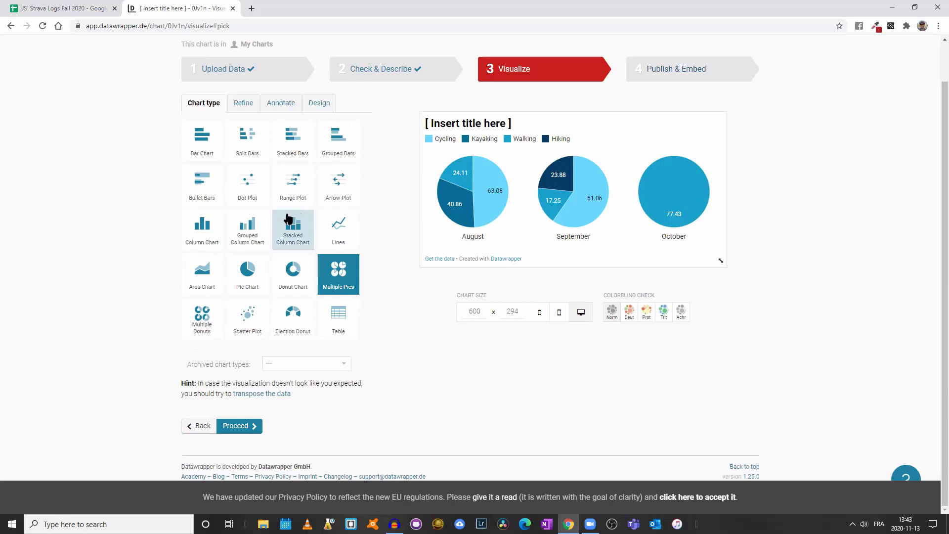
left_click(202, 231)
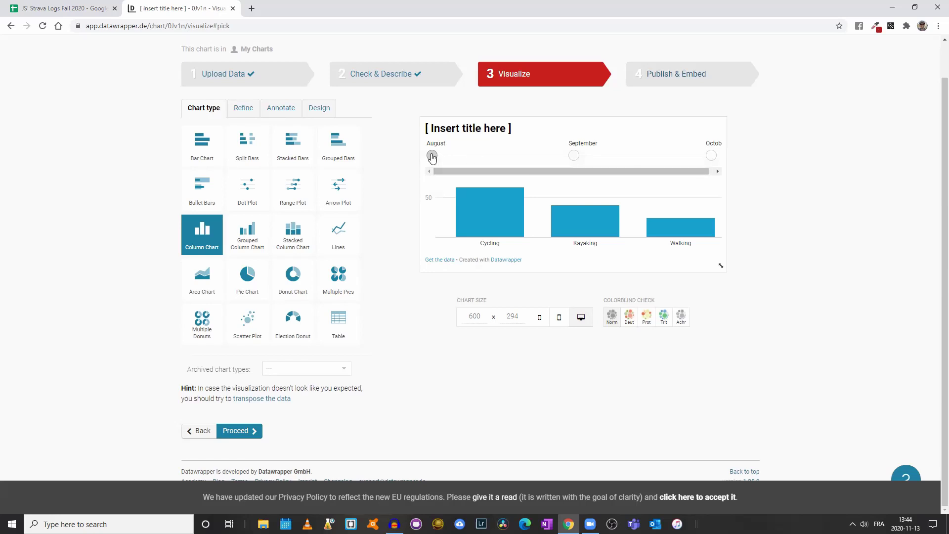
- Step the slider through September, October and August, and resize the preview to 664 × 584
left_click(573, 156)
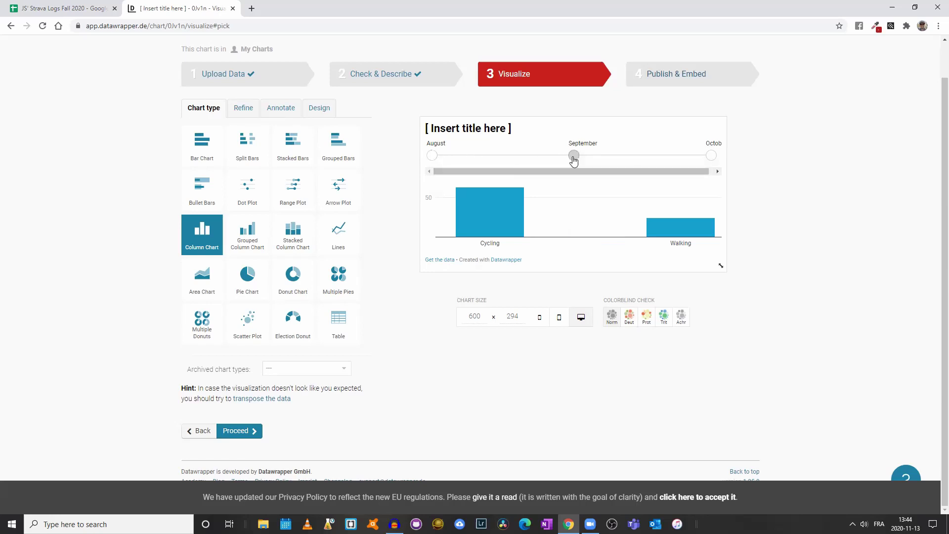
left_click(713, 157)
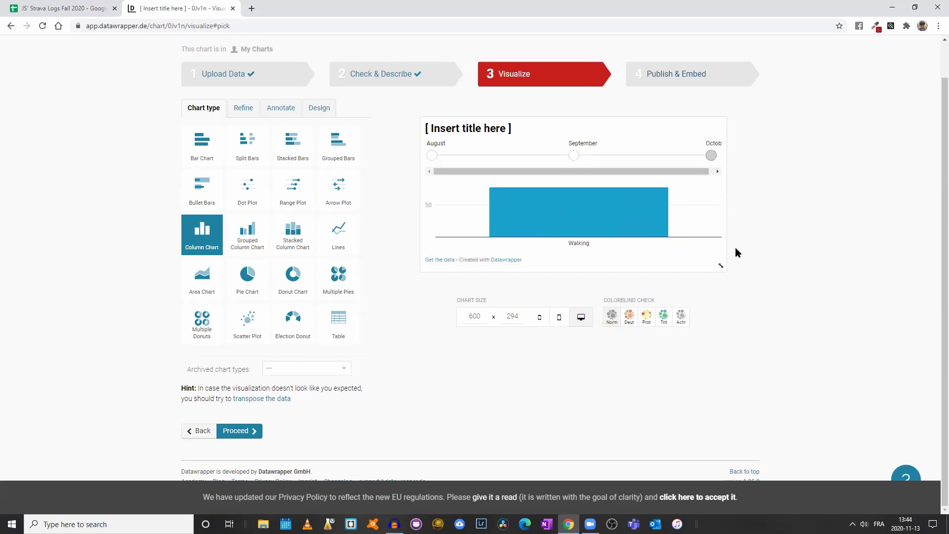
left_click_drag(720, 266, 752, 412)
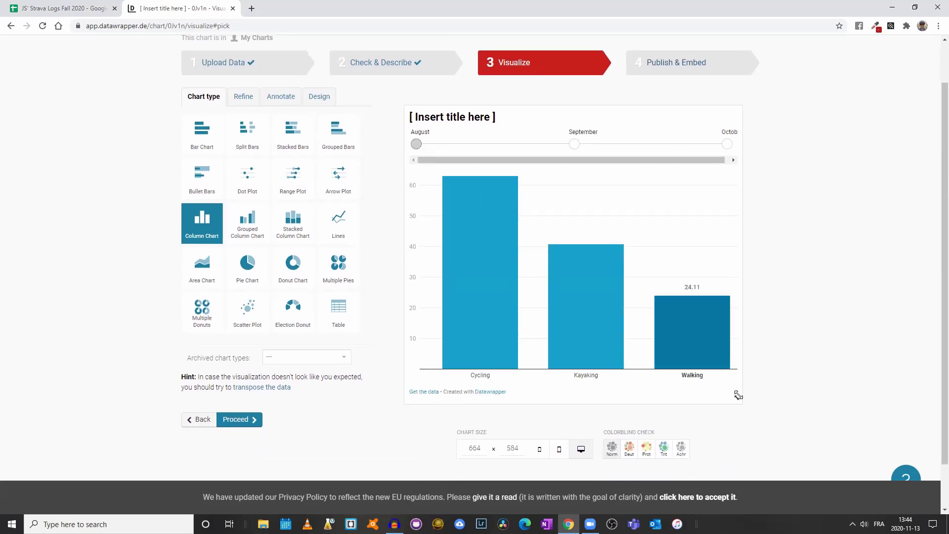
left_click(726, 143)
left_click(416, 145)
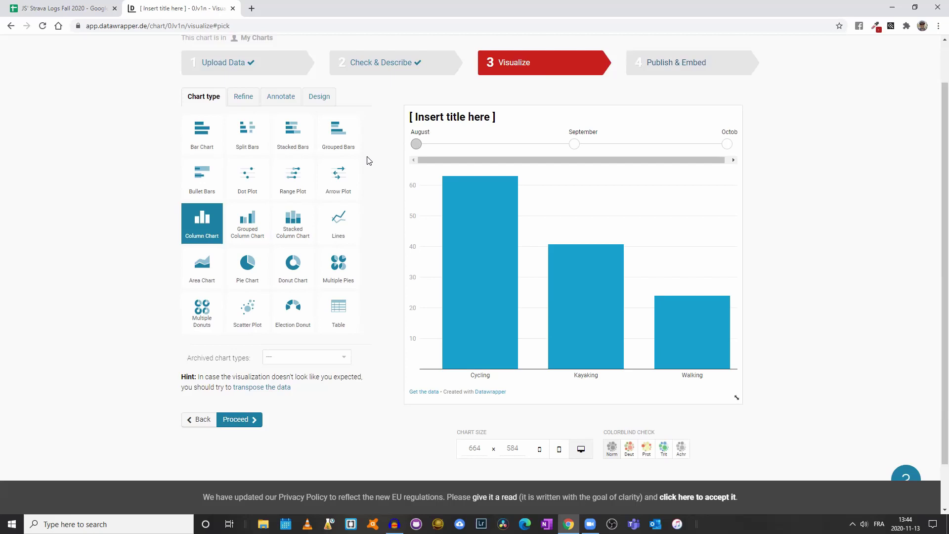
left_click(245, 96)
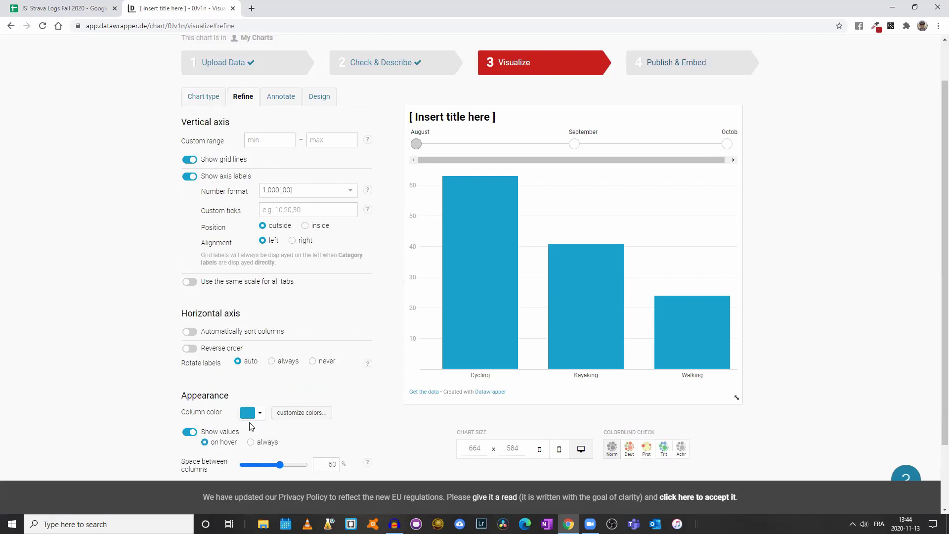
- Browse the Annotate options, ending on Design with locale English (en-US) and share settings
left_click(289, 100)
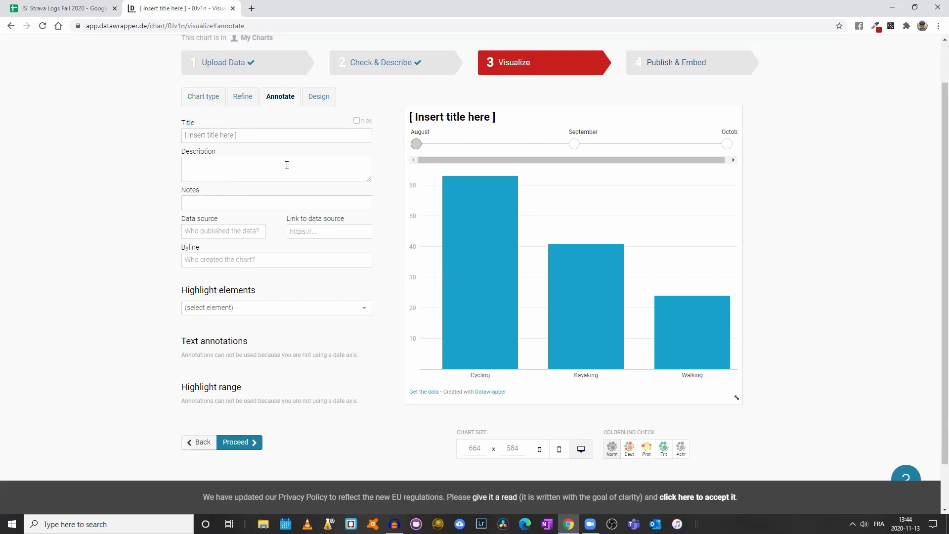
left_click(319, 103)
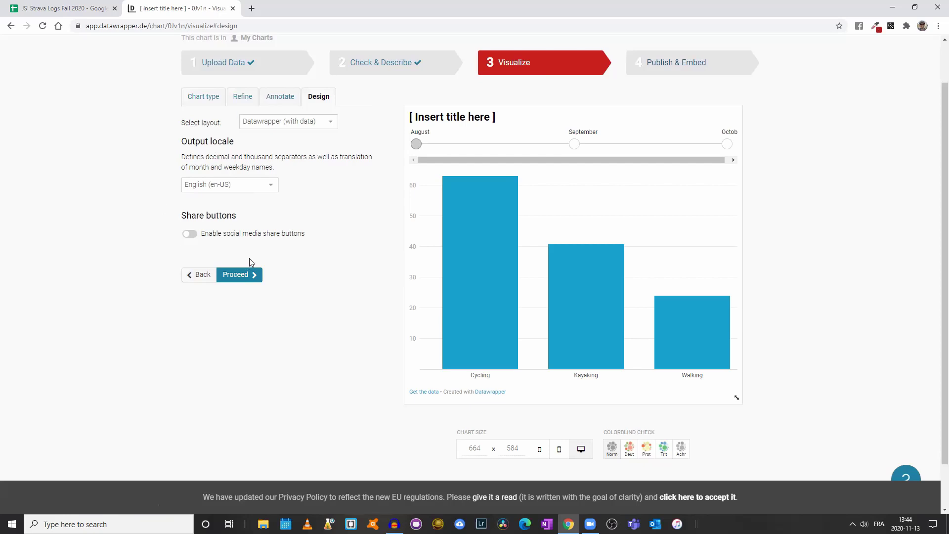
- Go to the 4 Publish & Embed step for the column chart
left_click(668, 72)
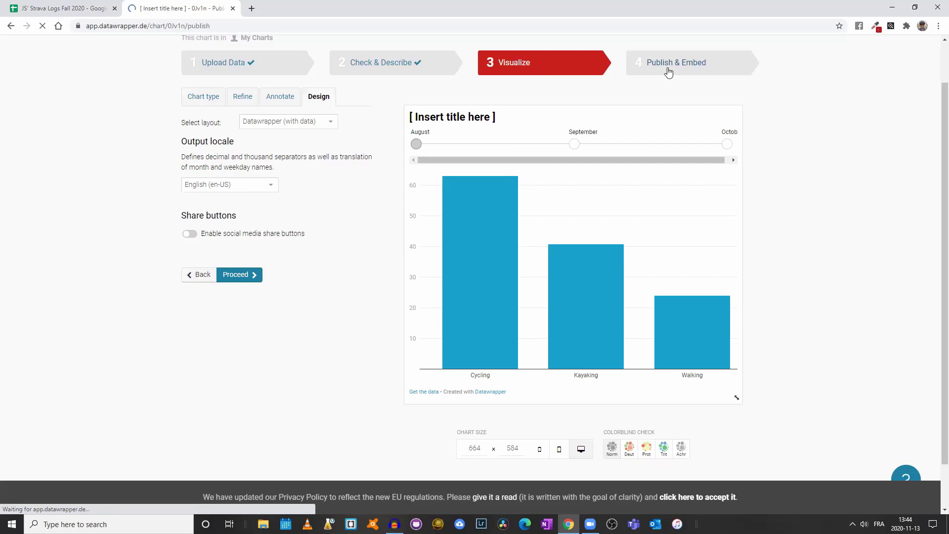